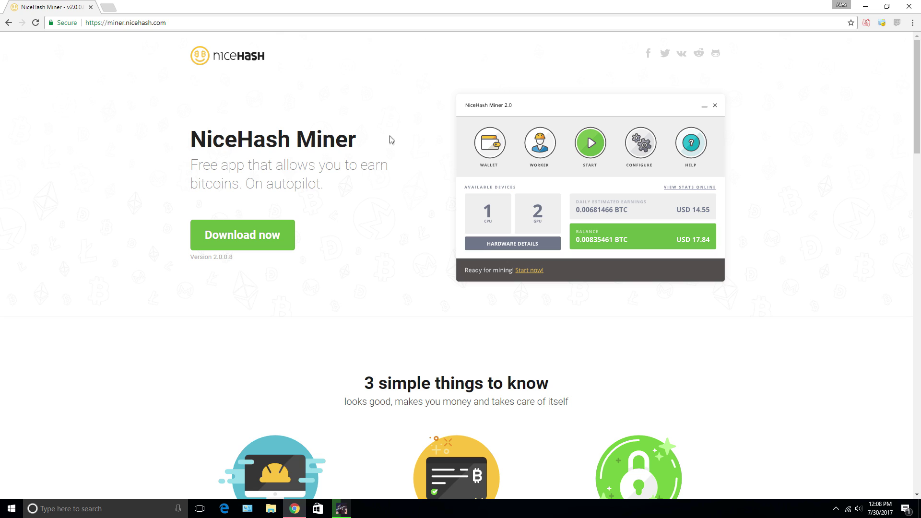
scroll(407, 166, down, 5)
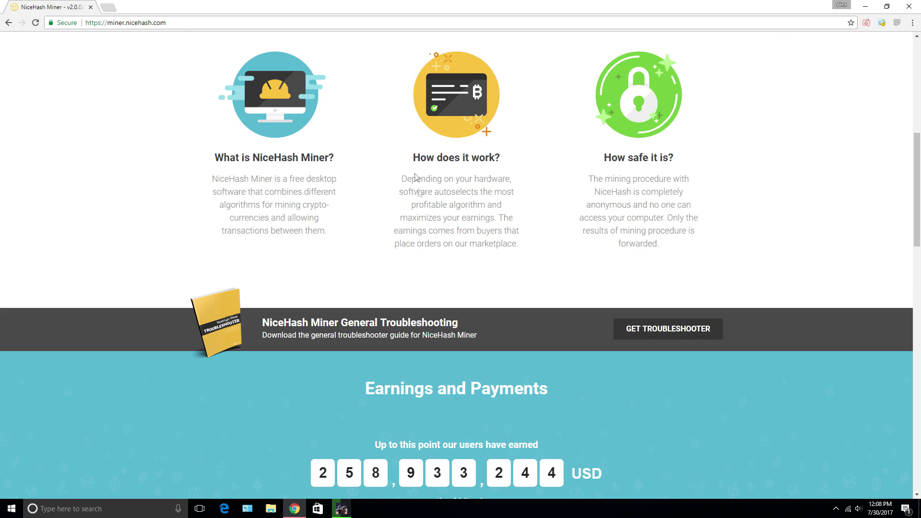
scroll(396, 287, down, 4)
scroll(391, 284, up, 10)
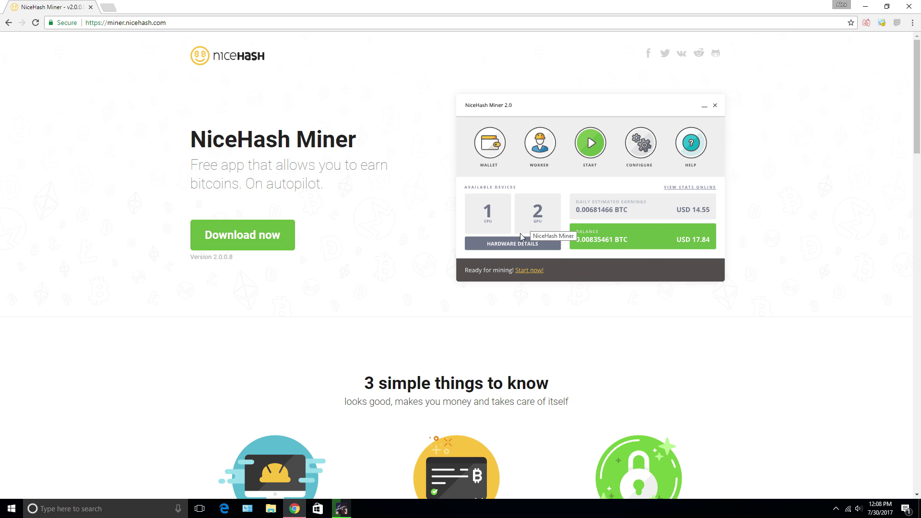
scroll(521, 238, down, 4)
scroll(525, 231, down, 5)
scroll(532, 223, down, 3)
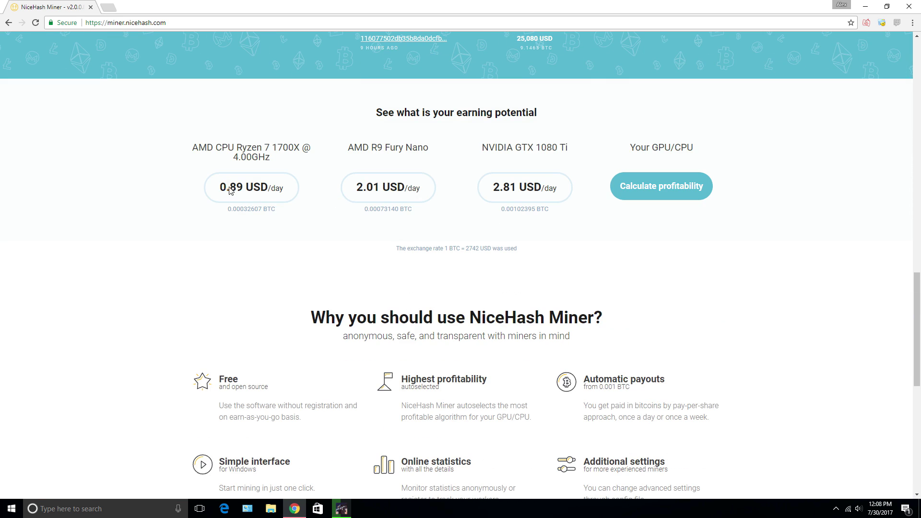
Step: Select the earning figures on miner.nicehash.com, then close Chrome to reveal the desktop
mouse_move(230, 189)
mouse_down()
mouse_move(576, 190)
mouse_move(302, 192)
mouse_up()
click(281, 187)
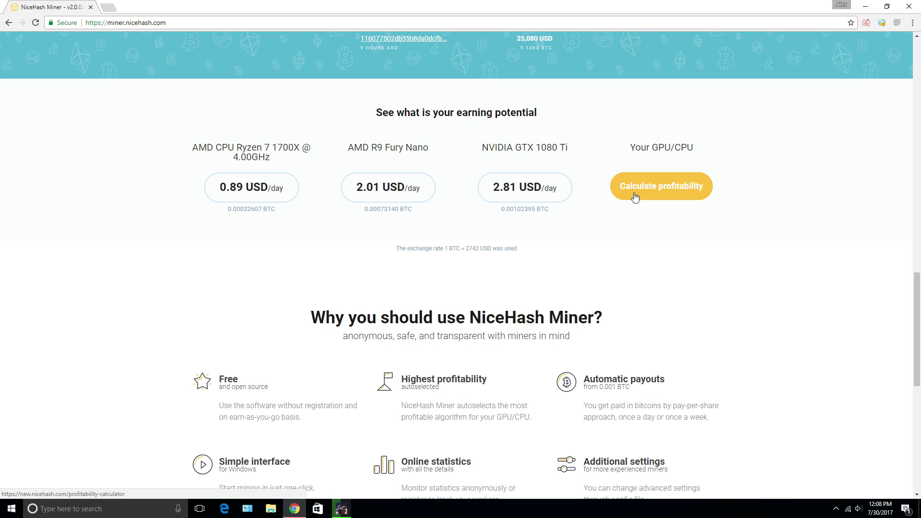
scroll(708, 231, down, 4)
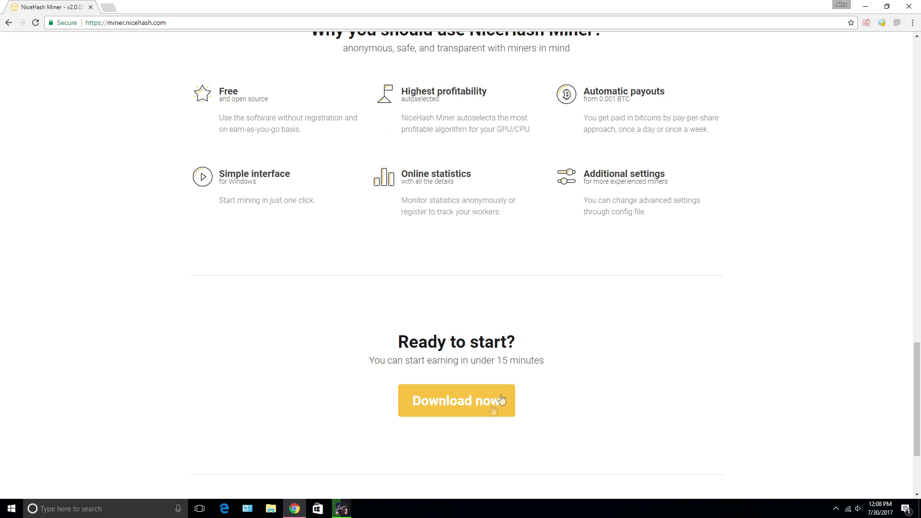
scroll(503, 402, down, 2)
scroll(508, 400, up, 4)
scroll(489, 361, up, 5)
scroll(453, 247, up, 4)
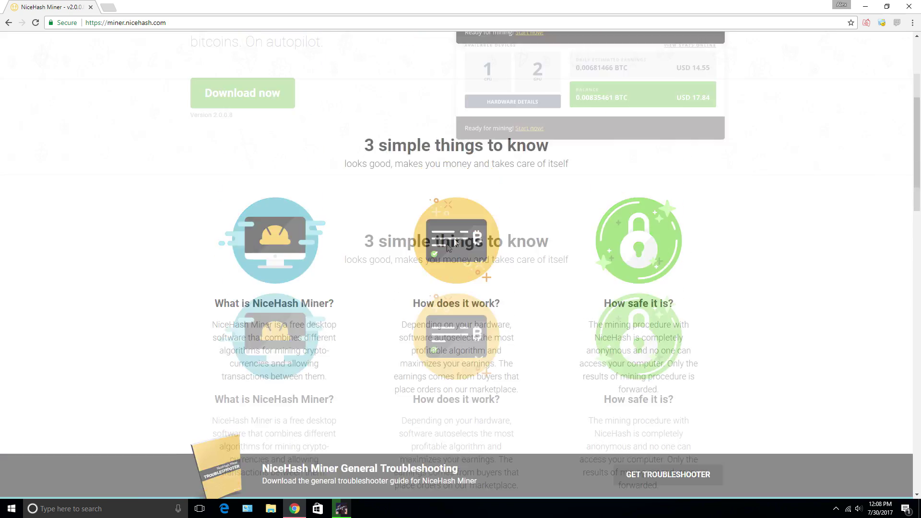
click(908, 7)
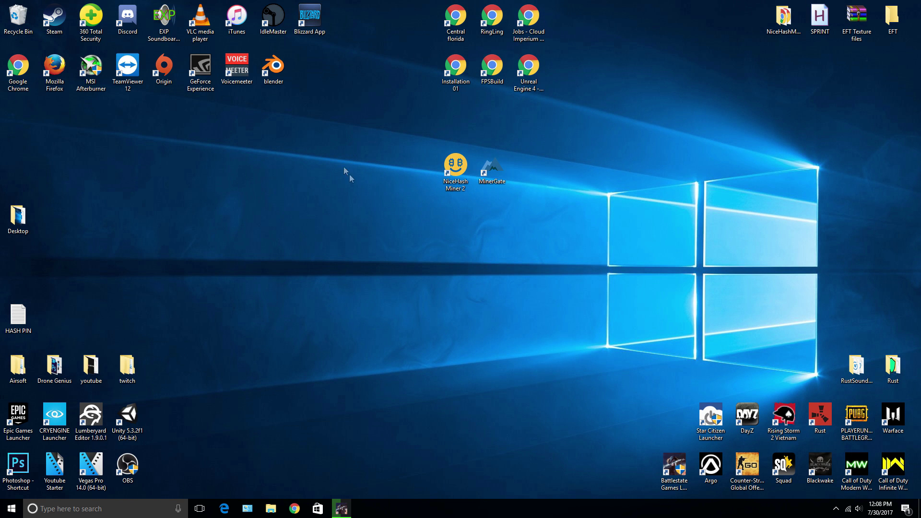
Step: Launch NiceHash Miner 2 from the desktop and show its CPU and GTX 960 hardware list
double_click(464, 175)
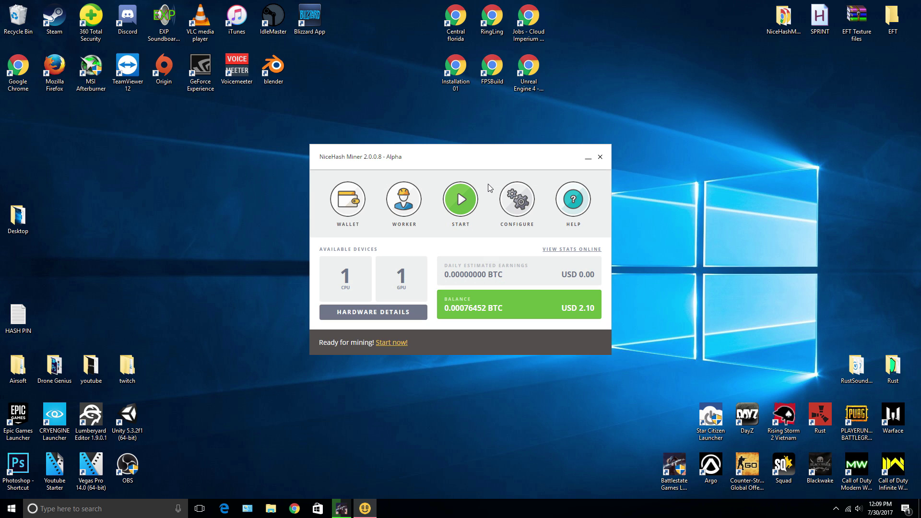
click(376, 308)
Step: Enable the CPU, expand the CPU#1 and GPU#1 algorithm speed lists, then return to the dashboard
click(336, 217)
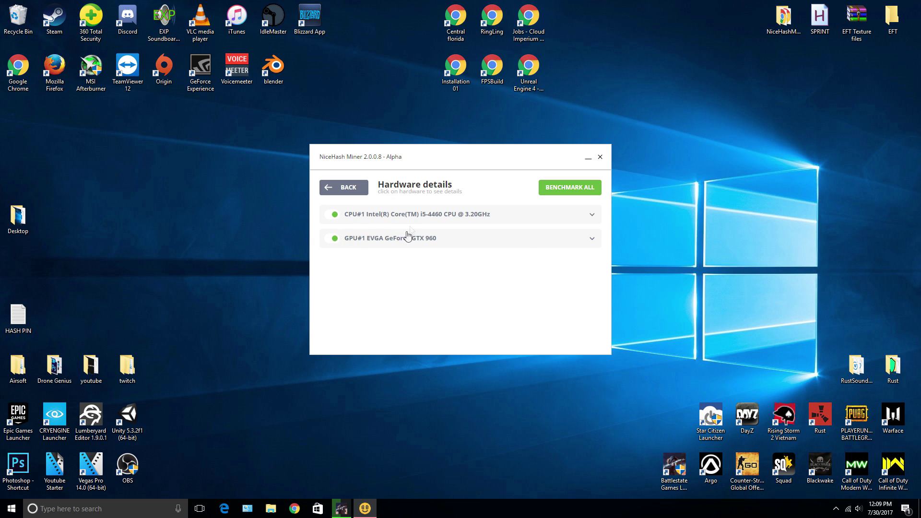
click(335, 218)
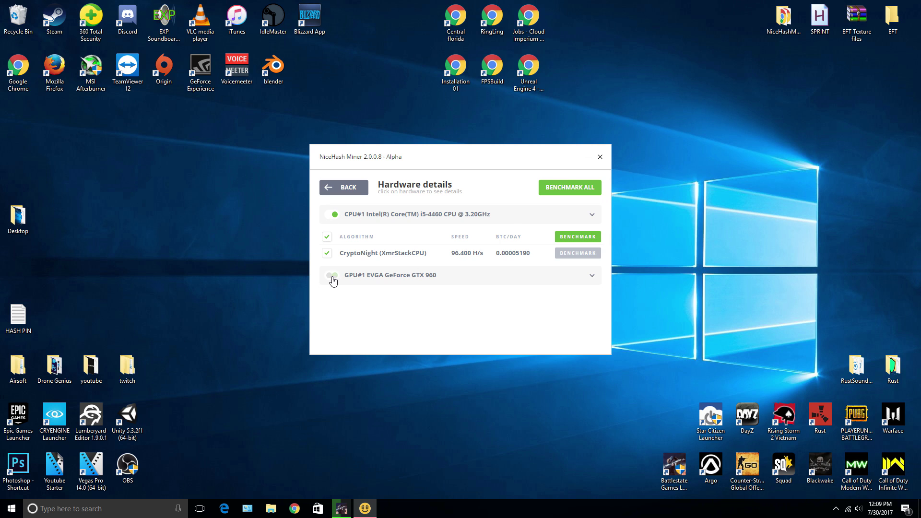
click(334, 280)
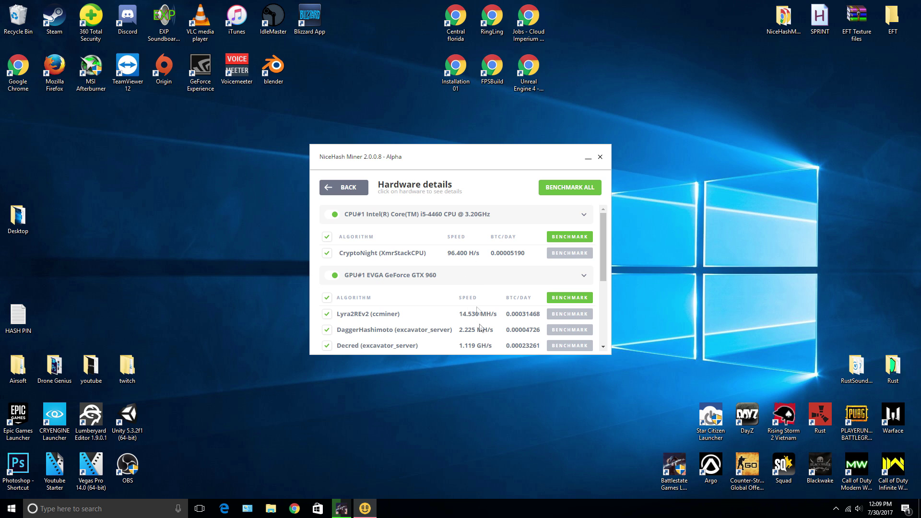
scroll(523, 265, down, 5)
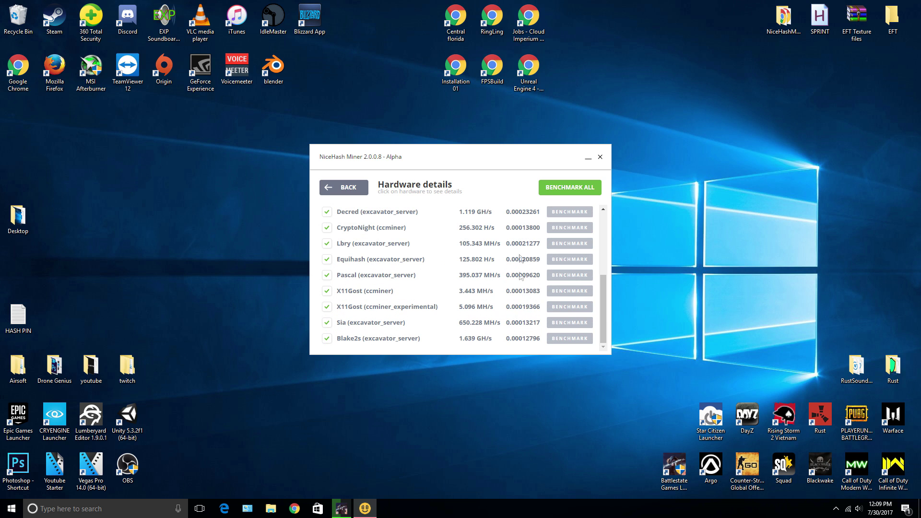
scroll(521, 341, up, 5)
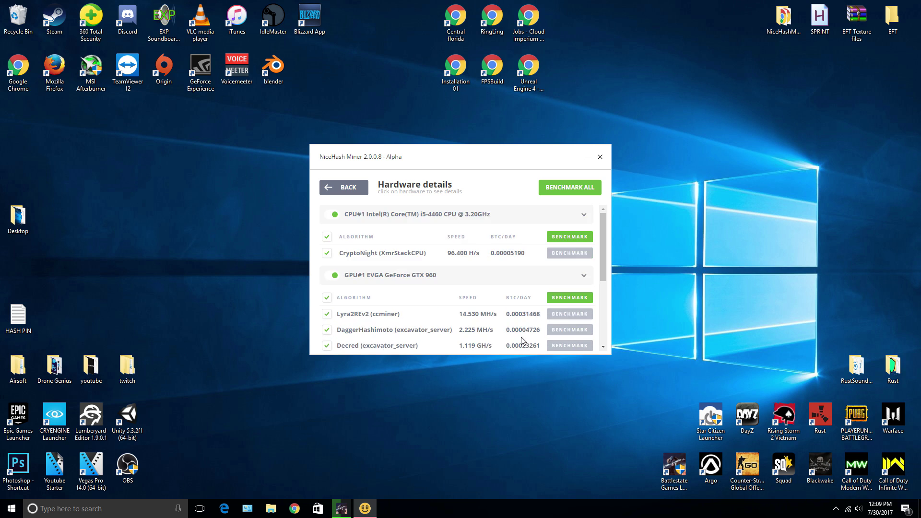
click(344, 187)
click(352, 200)
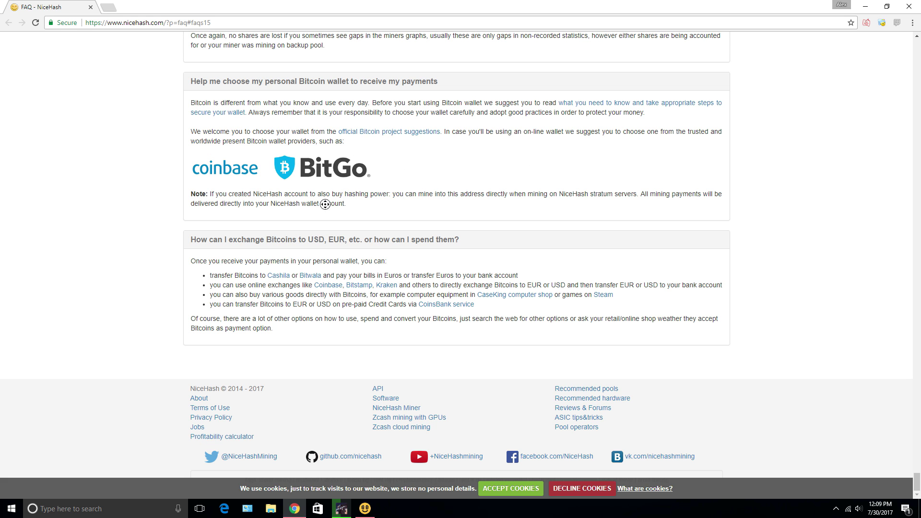
Step: Save the Bitcoin wallet address, then edit and save the Worker ID
click(910, 6)
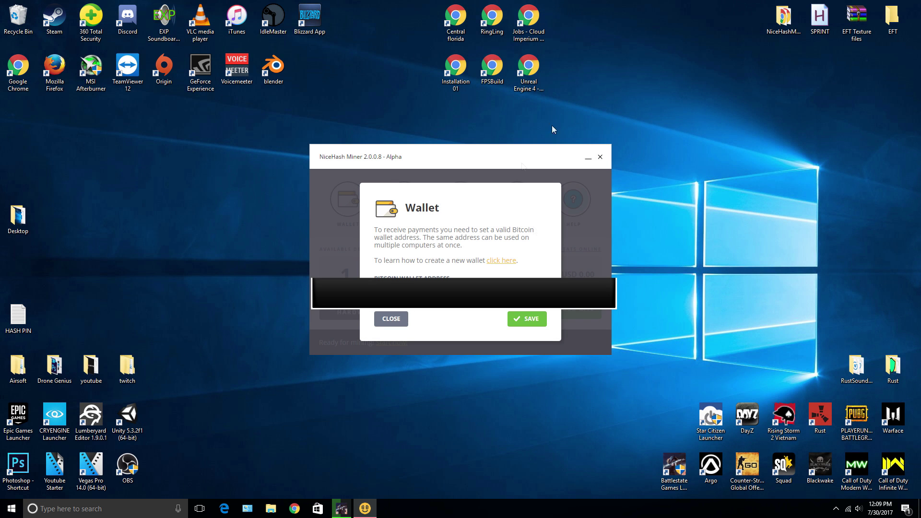
click(516, 319)
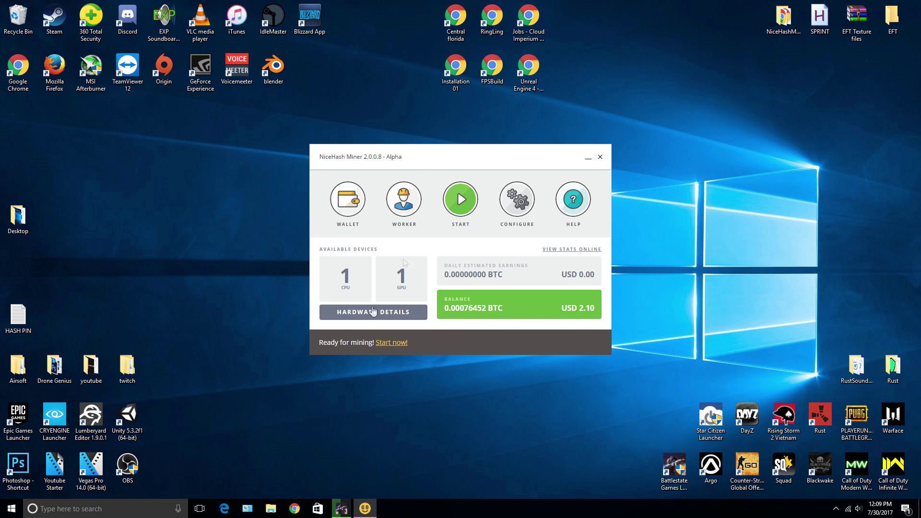
click(402, 201)
double_click(419, 291)
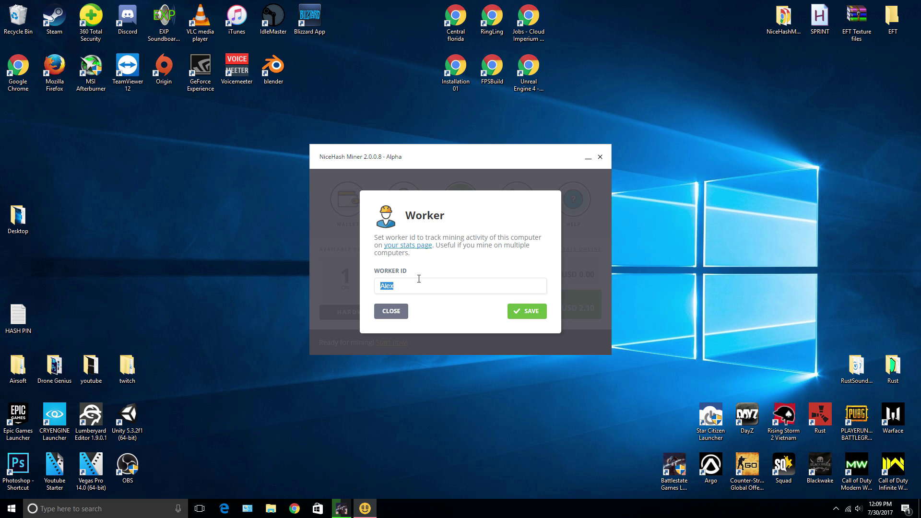
click(434, 290)
click(542, 312)
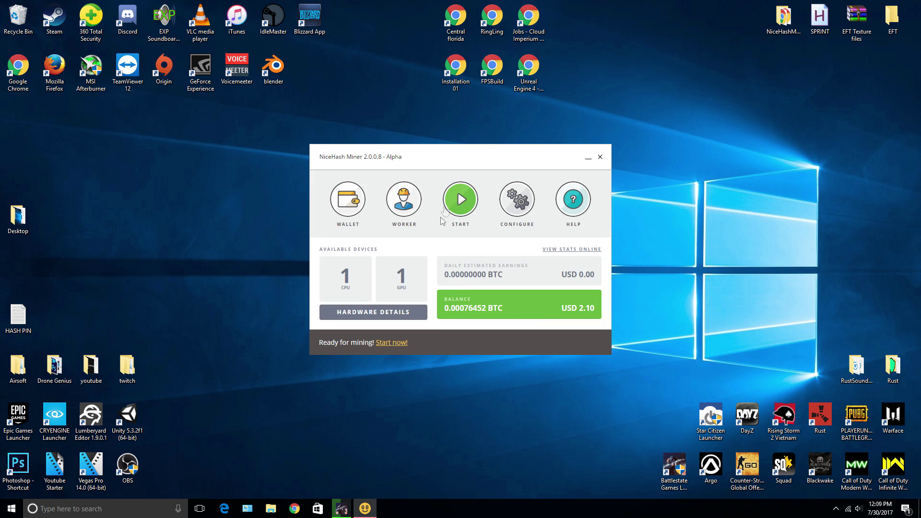
click(512, 201)
click(468, 315)
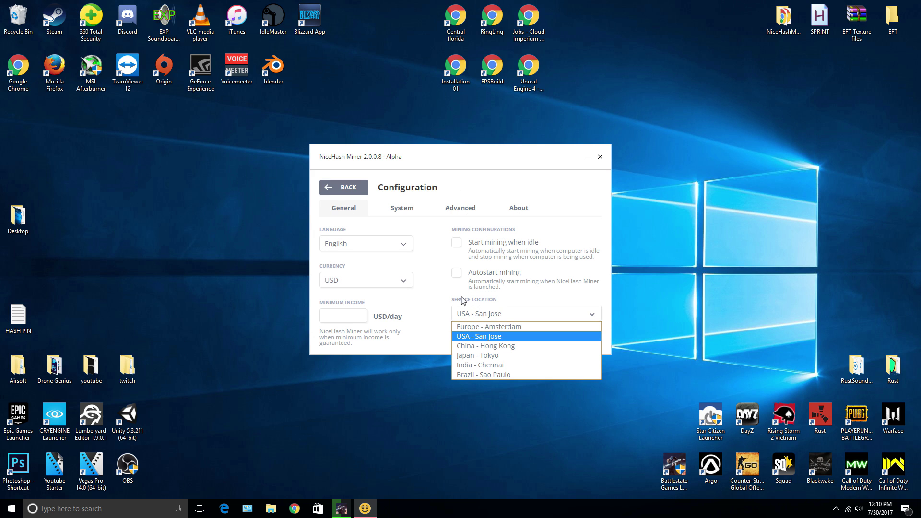
click(488, 336)
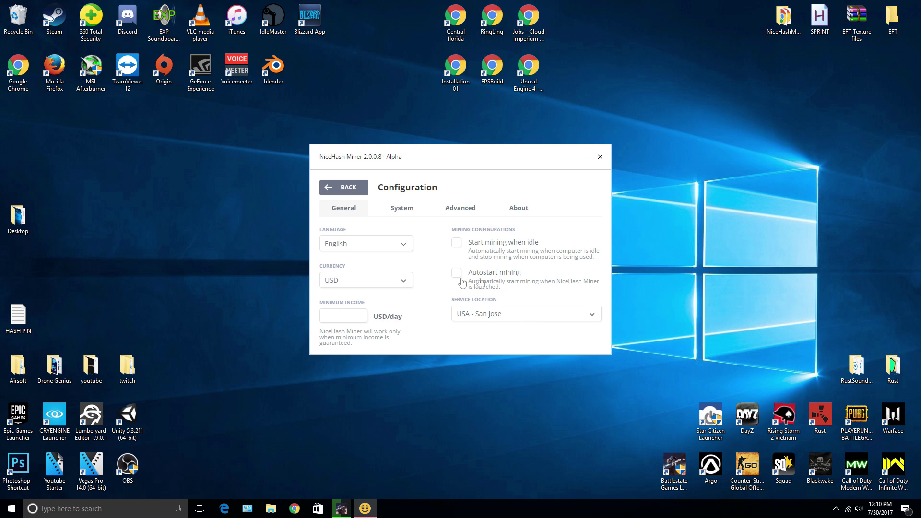
click(346, 188)
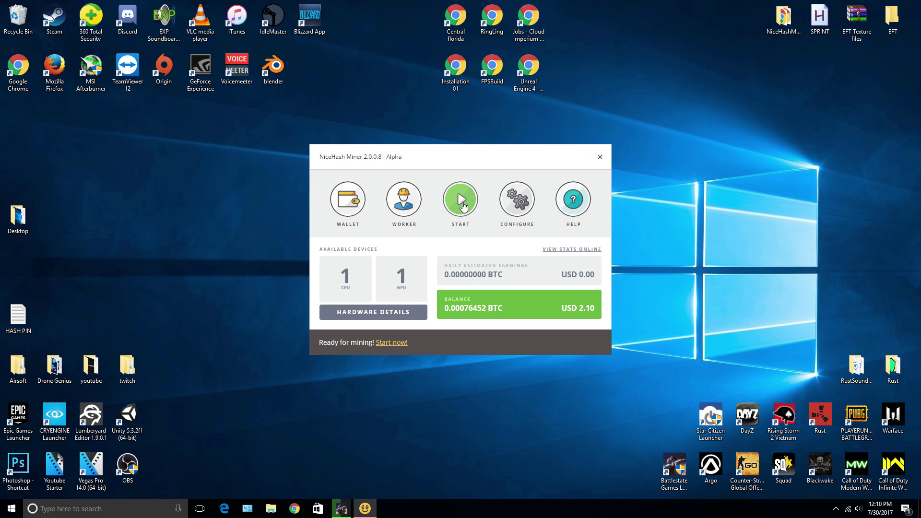
Step: Start mining and move the ccminer and xmr-stak consoles to the lower left and right
click(465, 209)
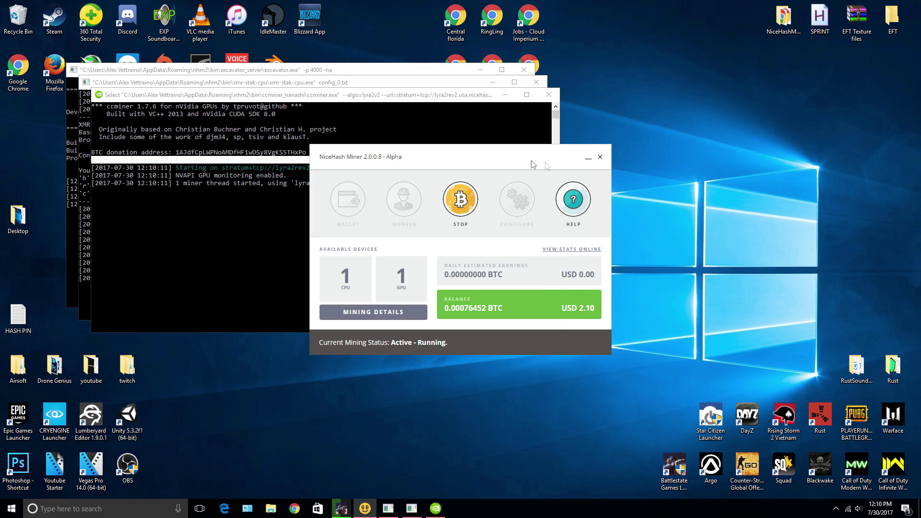
click(410, 100)
drag(409, 99, 324, 259)
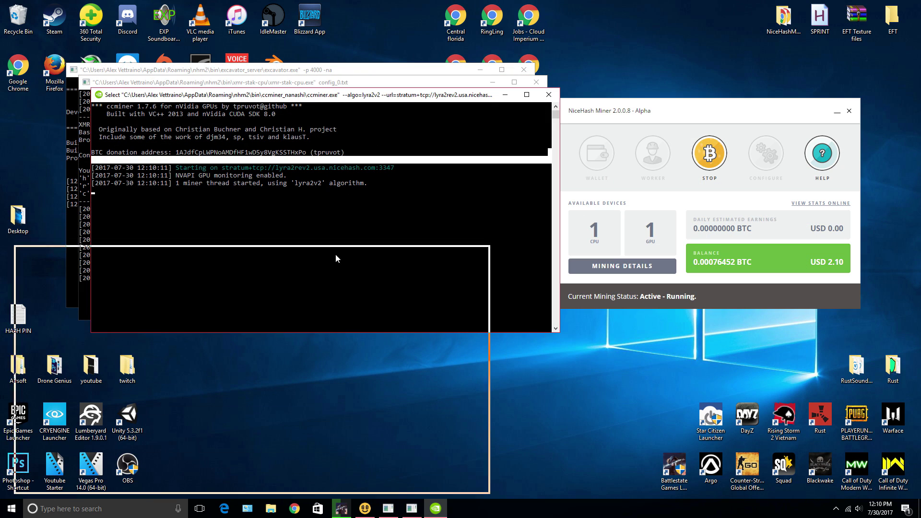
drag(306, 83, 634, 270)
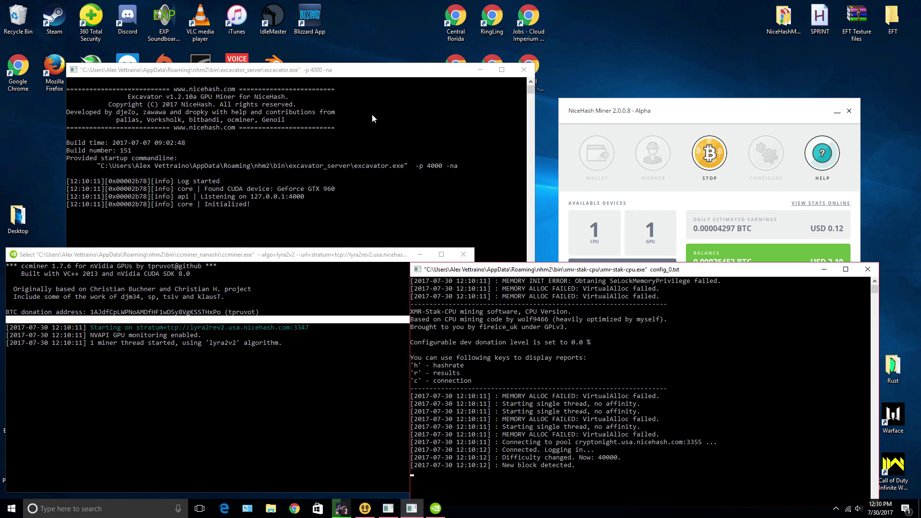
Step: Move the excavator console and miner window up, then stop and restart mining
click(346, 77)
drag(346, 77, 312, 44)
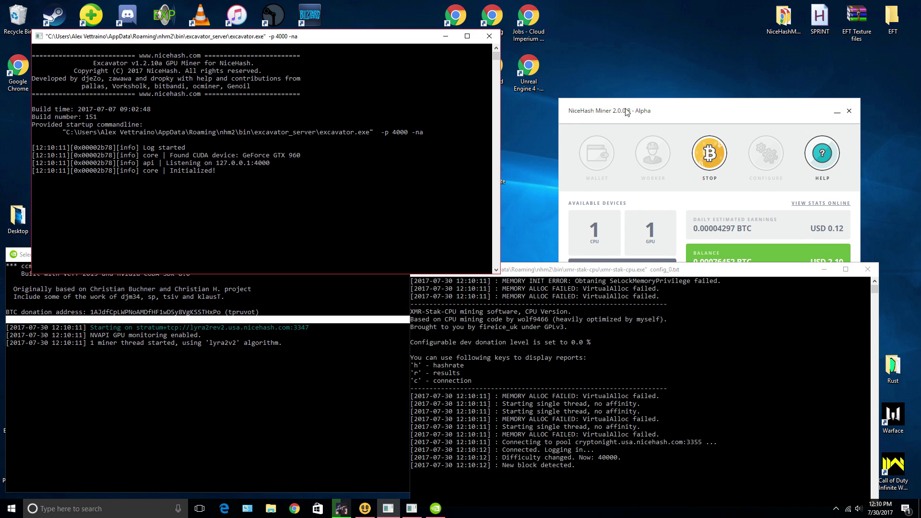
drag(619, 108, 622, 45)
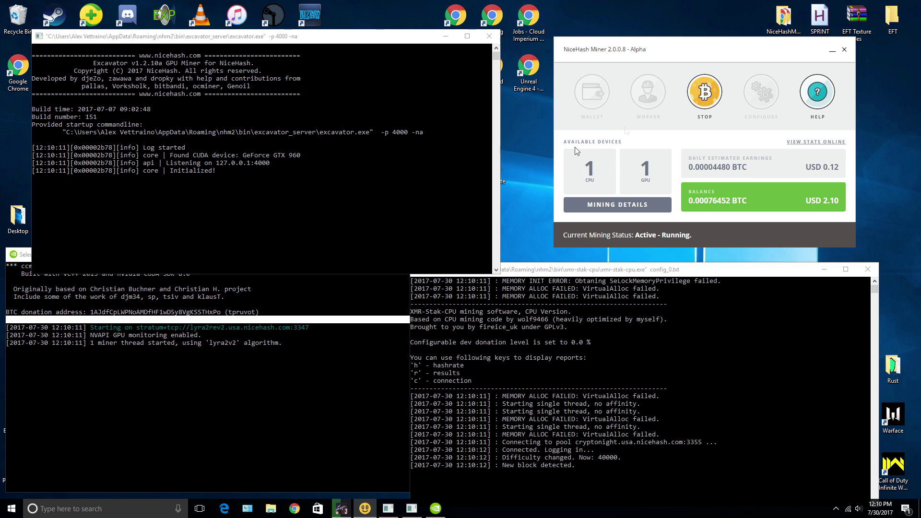
click(705, 94)
click(708, 97)
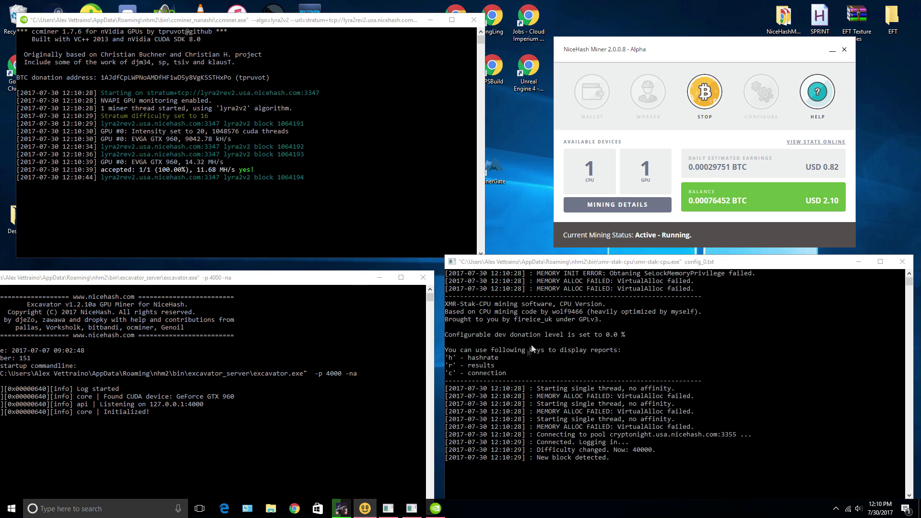
Step: Stop mining and move the NiceHash Miner window back toward the screen centre
click(709, 103)
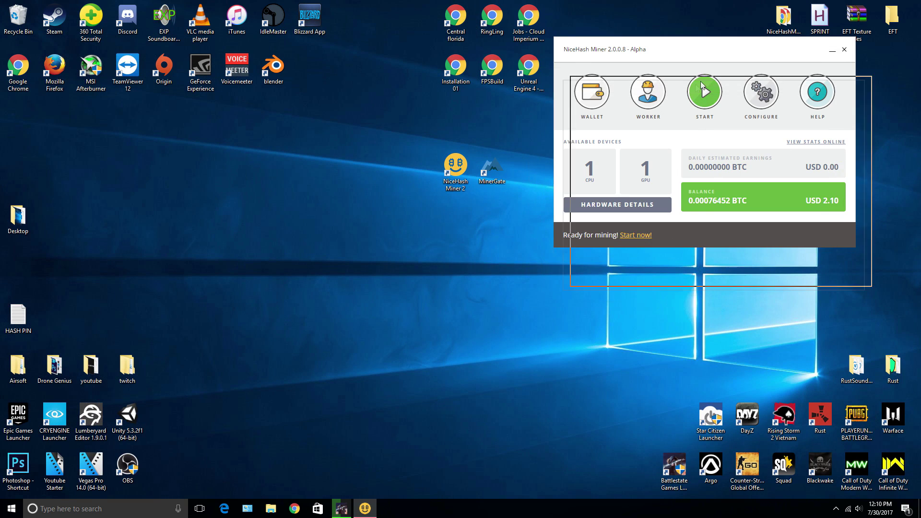
mouse_move(707, 92)
mouse_down()
mouse_move(712, 105)
mouse_move(680, 114)
mouse_up()
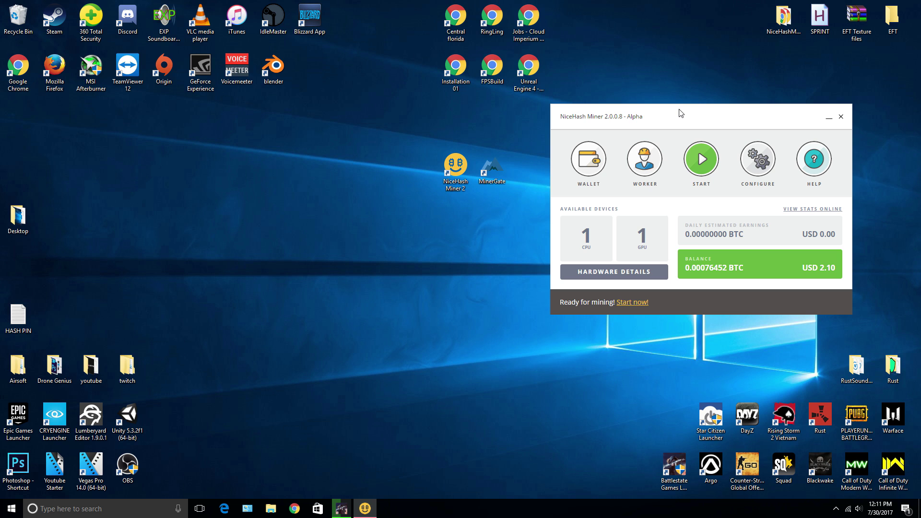
drag(680, 113, 459, 118)
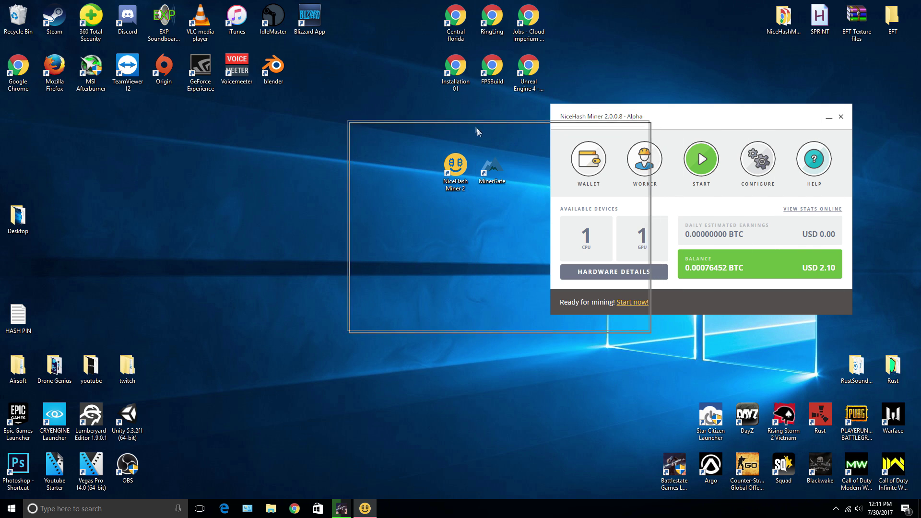